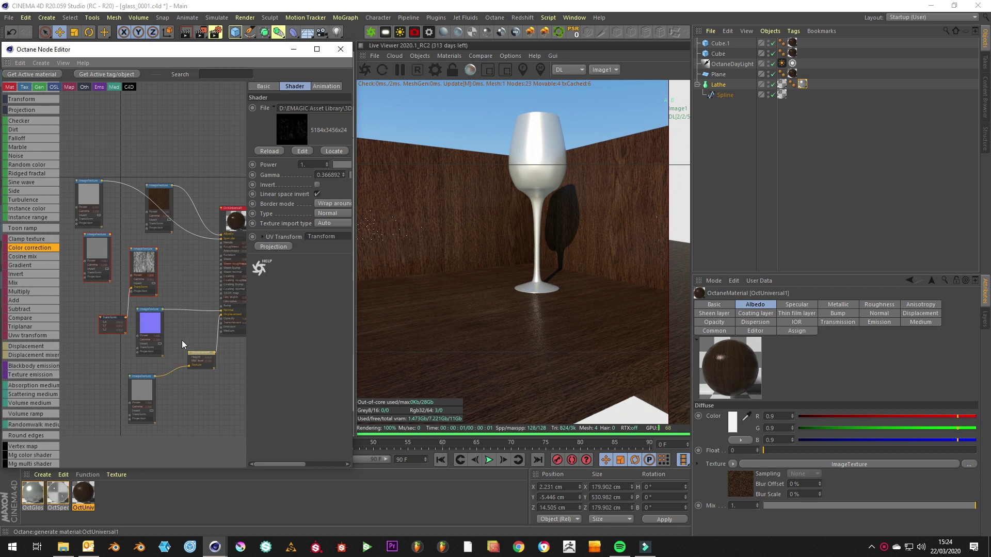
# Step: Inspect the middle image texture node's settings, collapsing and re-expanding the node
pyautogui.click(137, 258)
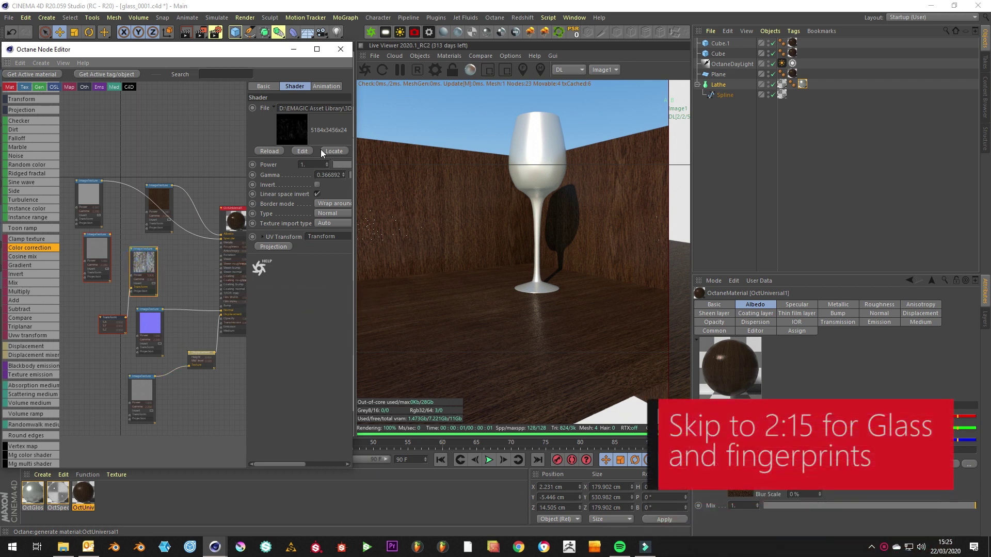
pyautogui.click(206, 170)
pyautogui.click(143, 259)
pyautogui.doubleClick(151, 263)
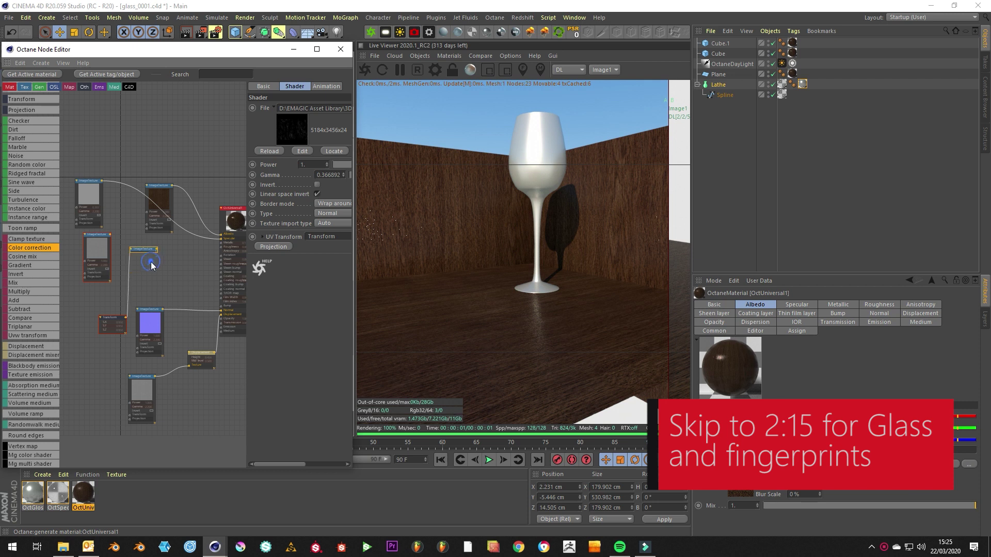
pyautogui.doubleClick(147, 252)
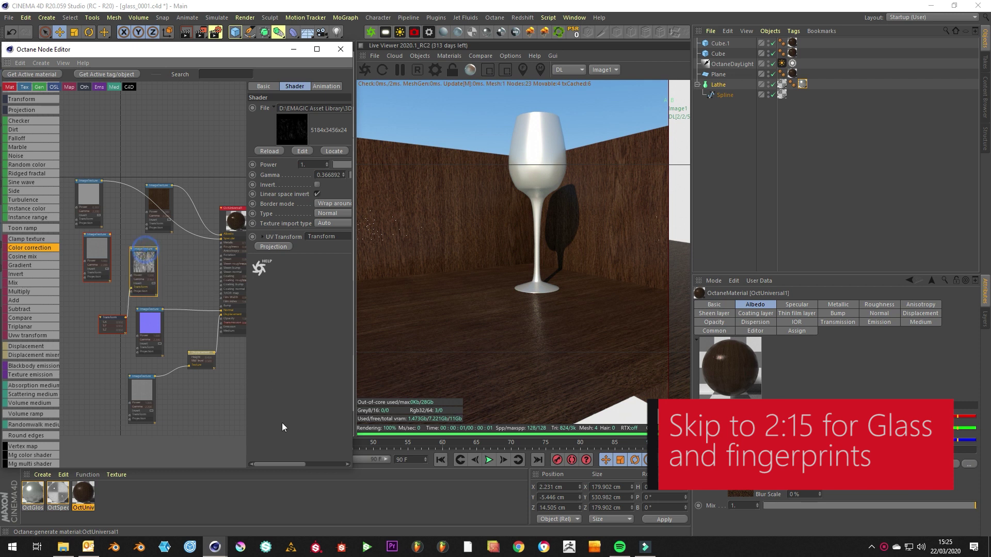
pyautogui.moveTo(289, 466); pyautogui.dragTo(339, 466)
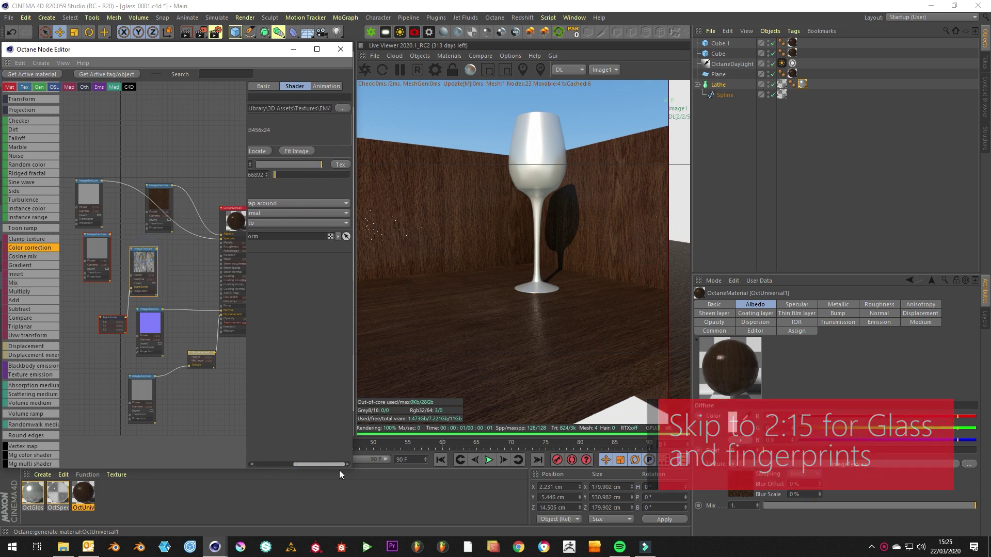
# Step: Browse for a replacement image, preview VH_SI_025.png, and cancel without loading anything
pyautogui.click(343, 109)
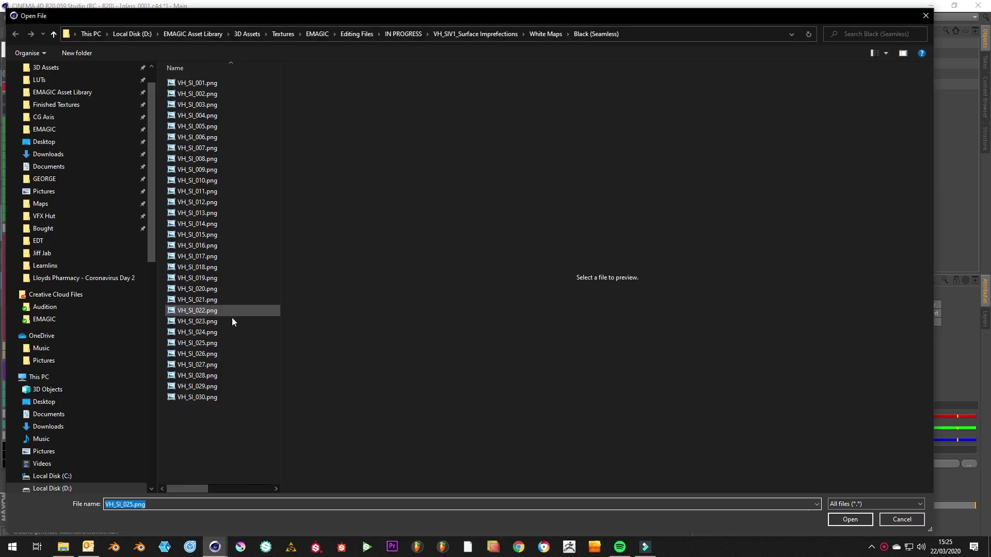
pyautogui.click(200, 345)
pyautogui.rightClick(202, 343)
pyautogui.click(626, 287)
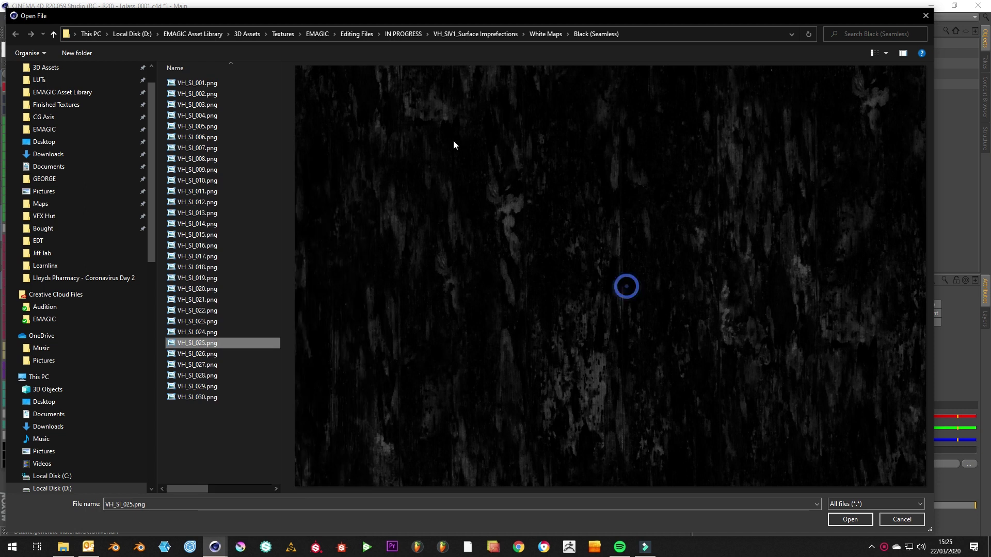
pyautogui.click(900, 520)
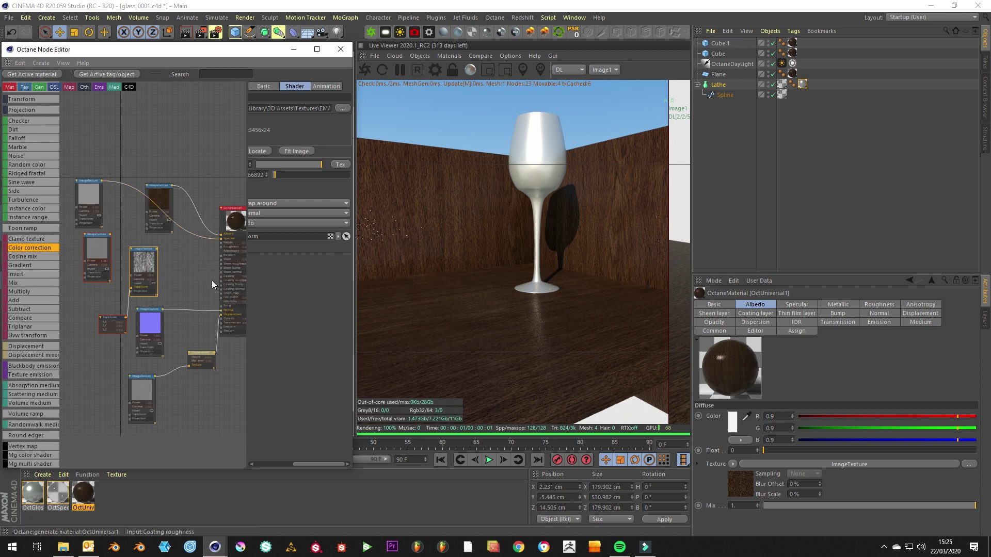
# Step: Zoom the node graph and place the Transform node beside the second image texture
pyautogui.scroll(3, 210, 280)
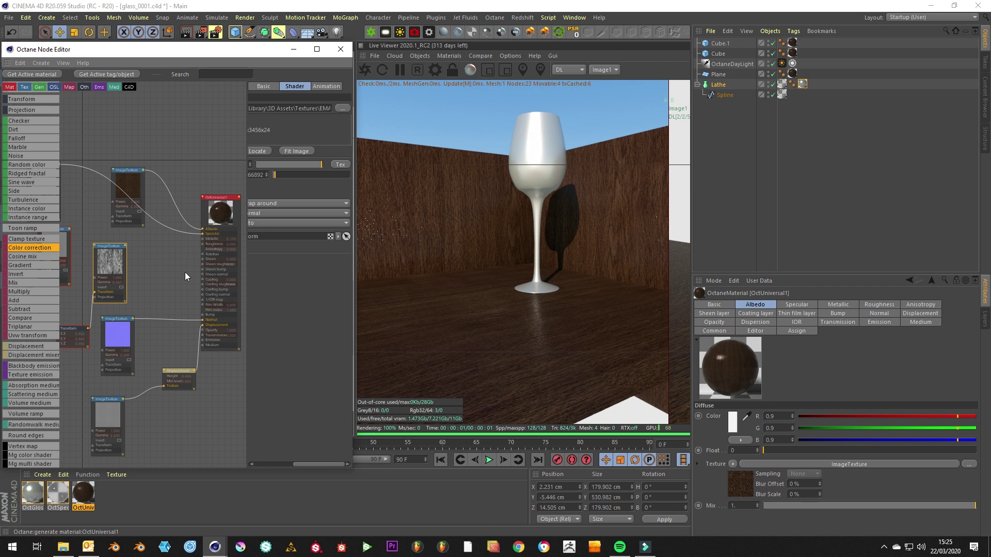
pyautogui.scroll(1, 185, 271)
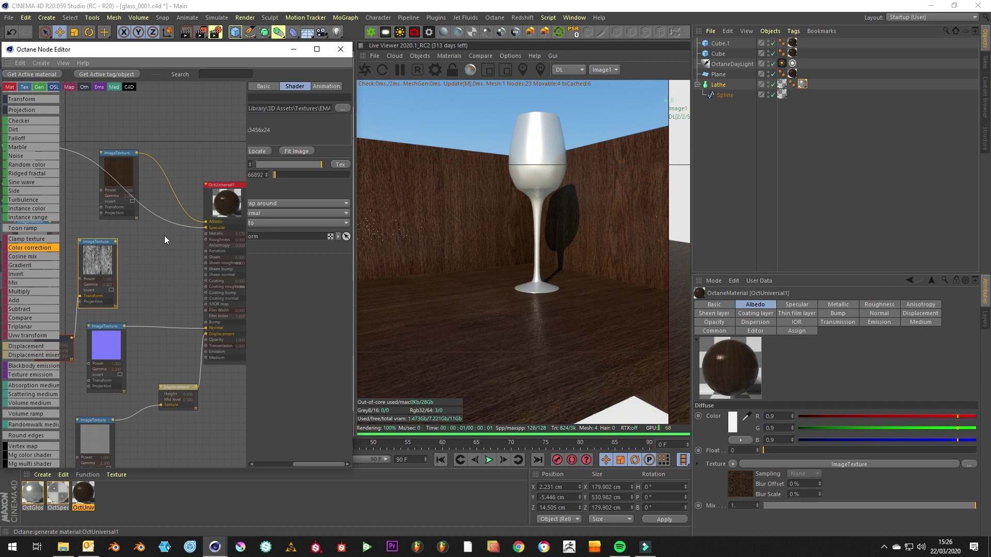
pyautogui.scroll(-1, 164, 235)
pyautogui.scroll(-1, 173, 276)
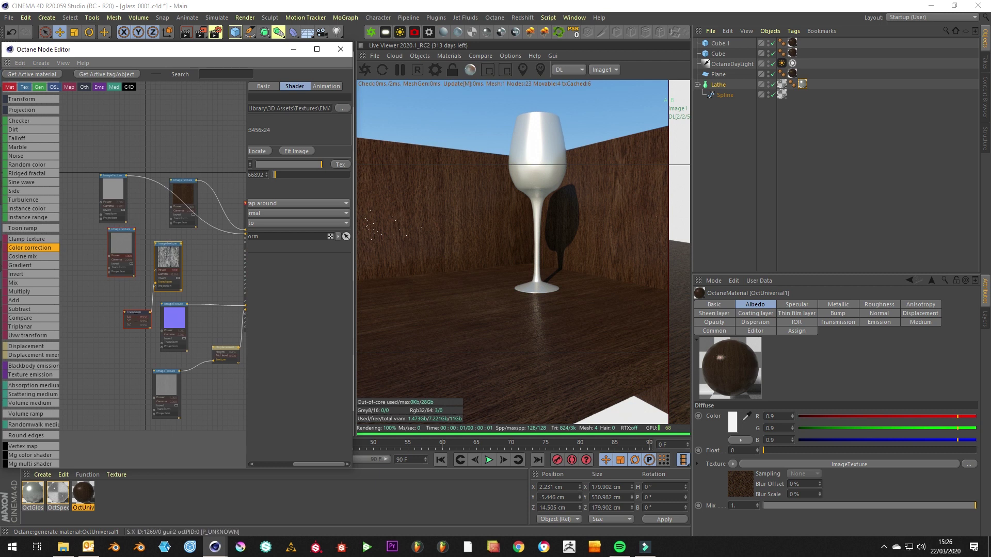
pyautogui.moveTo(135, 318); pyautogui.dragTo(139, 284)
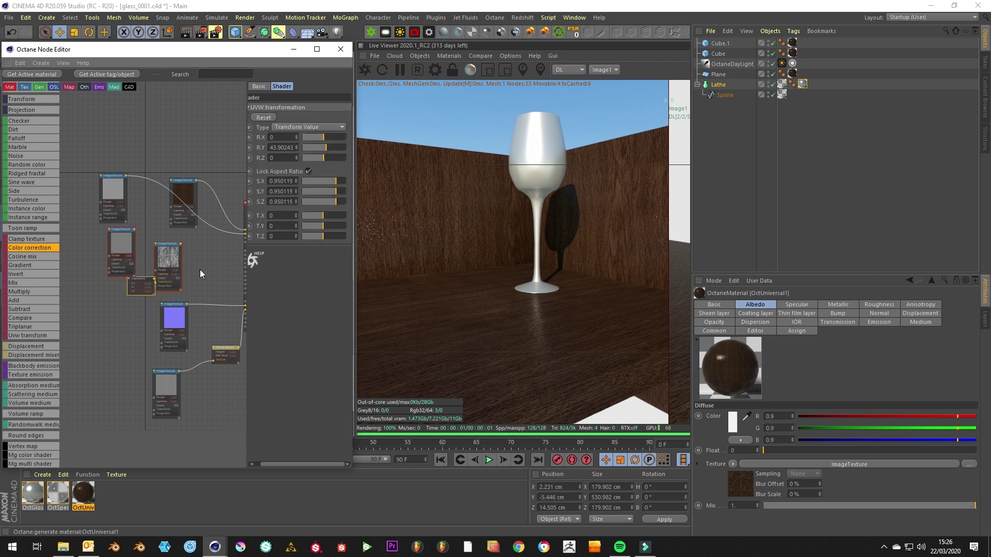
pyautogui.scroll(4, 184, 276)
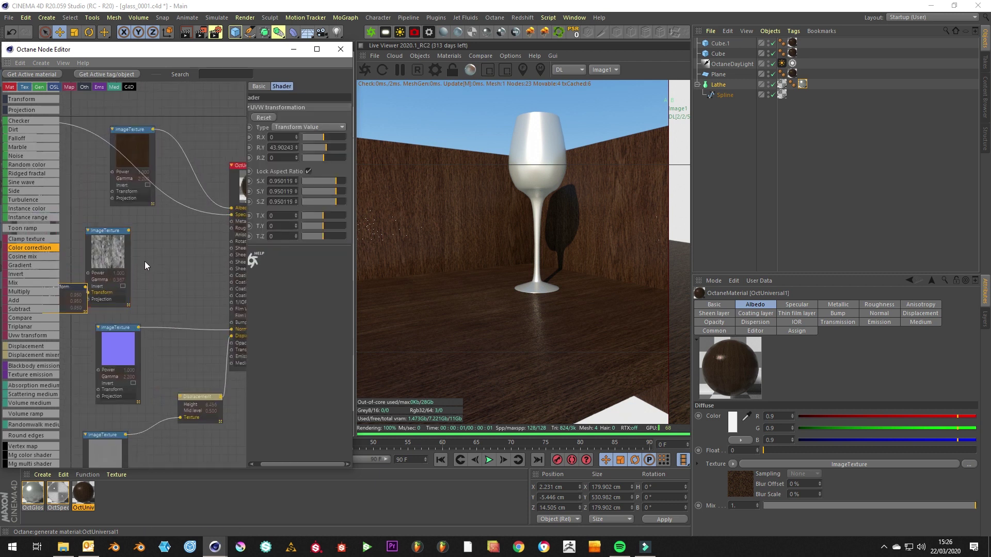
pyautogui.scroll(3, 145, 262)
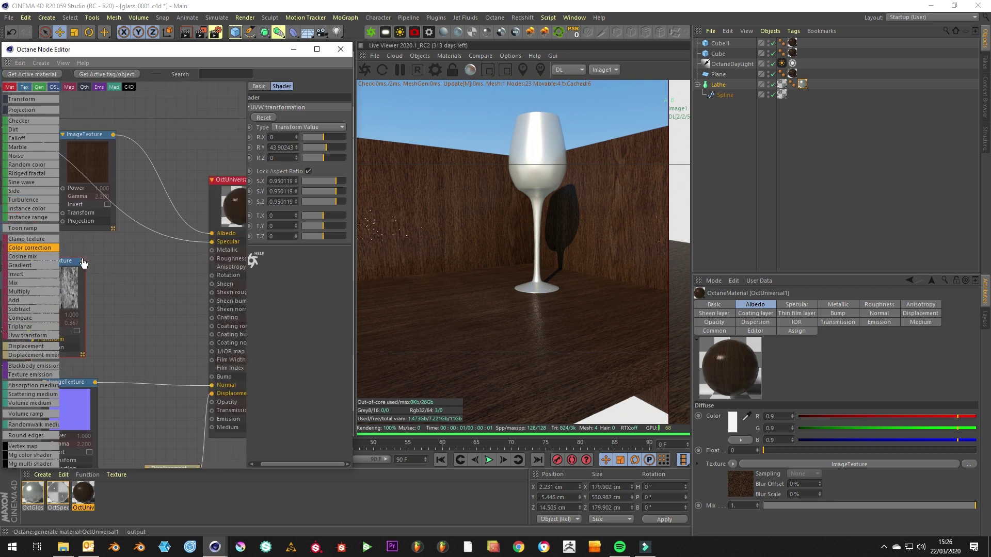
# Step: Wire the second image texture into Roughness and store the live render buffer
pyautogui.moveTo(83, 262); pyautogui.dragTo(214, 263)
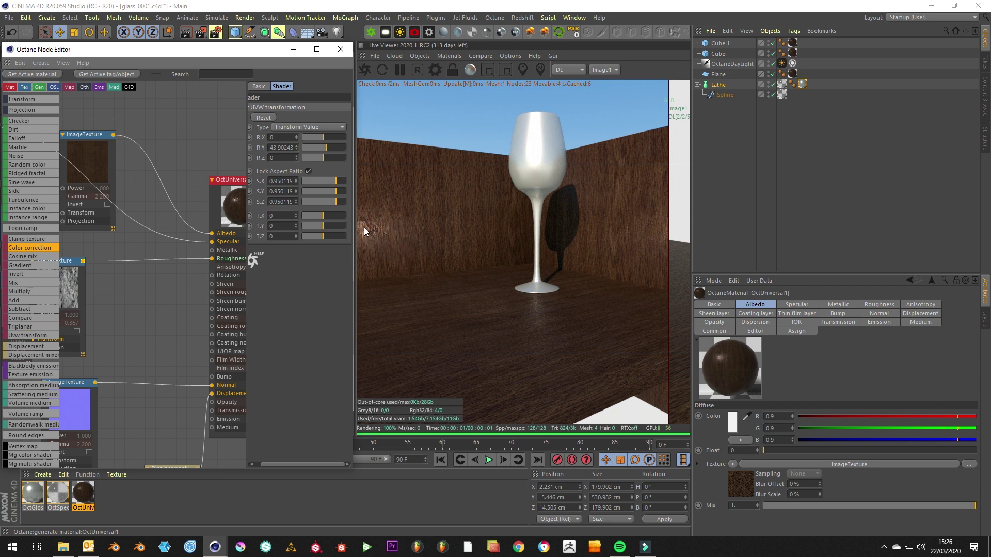
pyautogui.moveTo(74, 280); pyautogui.dragTo(135, 271)
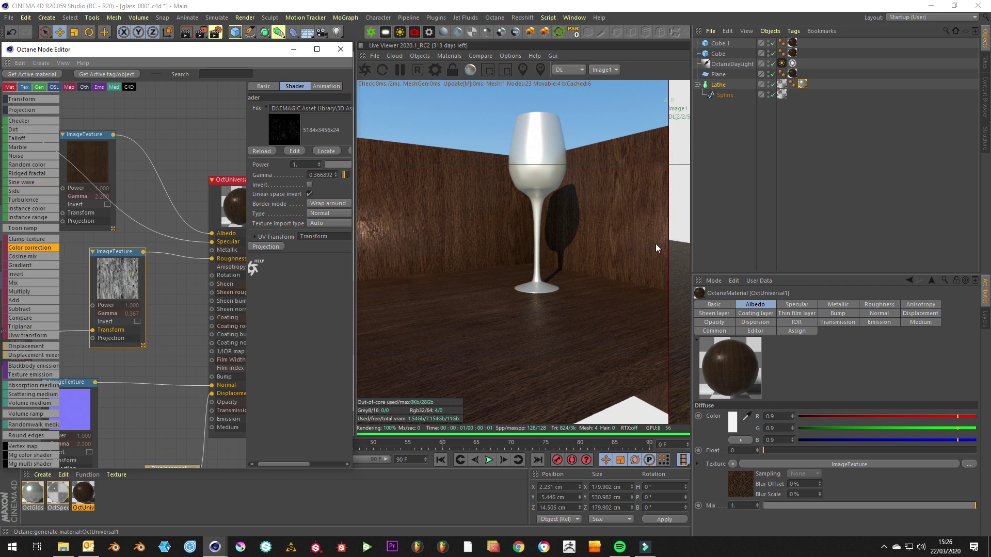
pyautogui.click(670, 251)
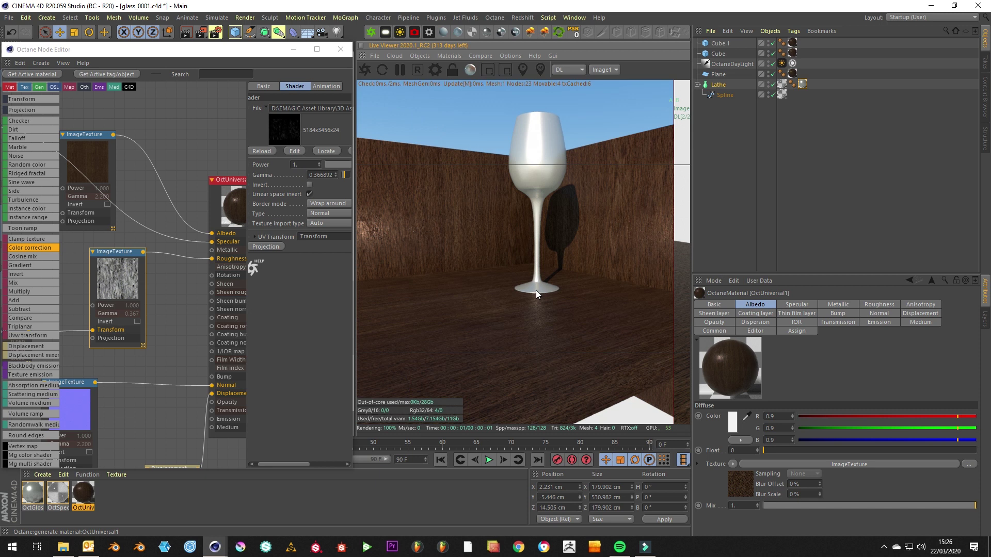
pyautogui.rightClick(536, 290)
pyautogui.click(578, 422)
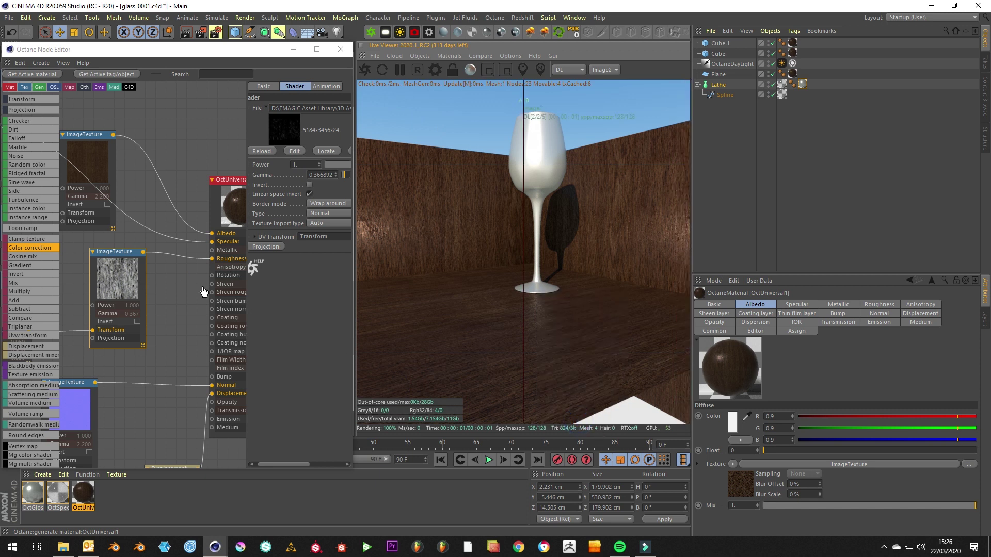
# Step: Disconnect Roughness, compare with the stored render via the A/B split, then reconnect
pyautogui.moveTo(209, 262); pyautogui.dragTo(192, 273)
pyautogui.click(524, 274)
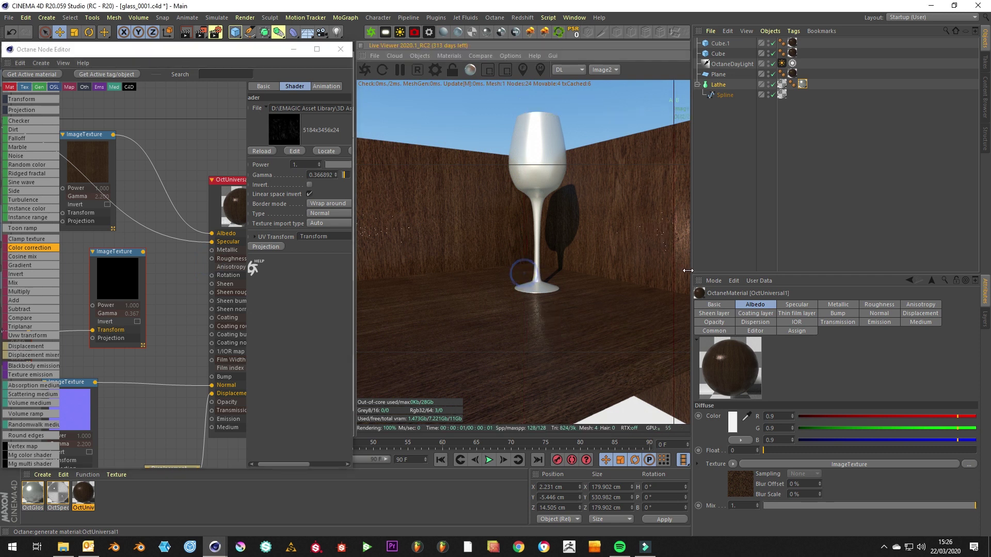
pyautogui.moveTo(451, 249); pyautogui.dragTo(336, 248)
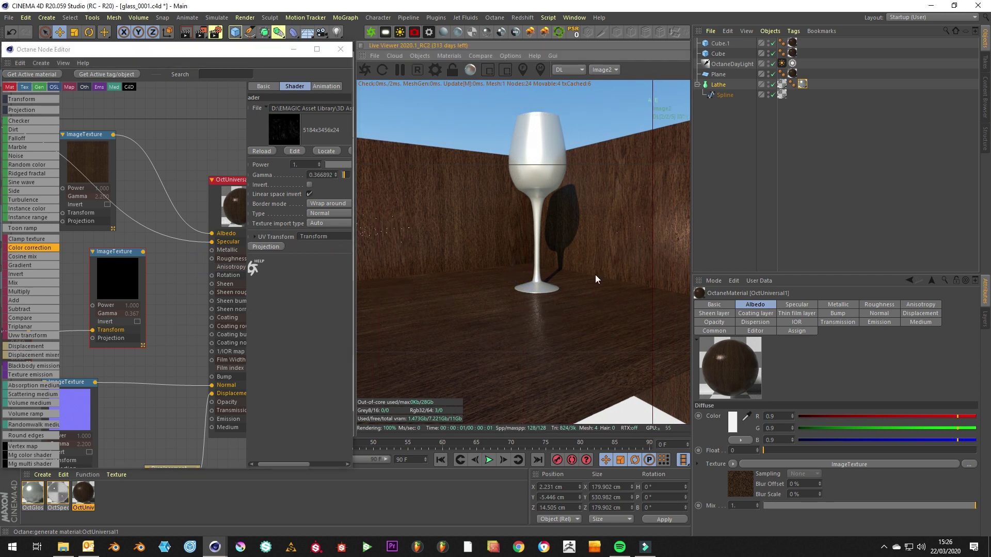
pyautogui.moveTo(143, 252); pyautogui.dragTo(214, 259)
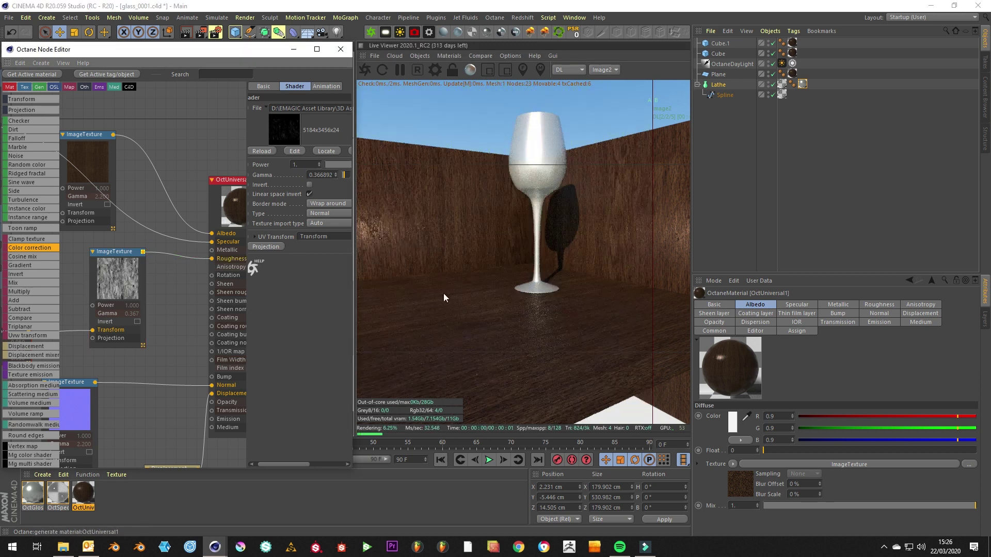
pyautogui.click(654, 296)
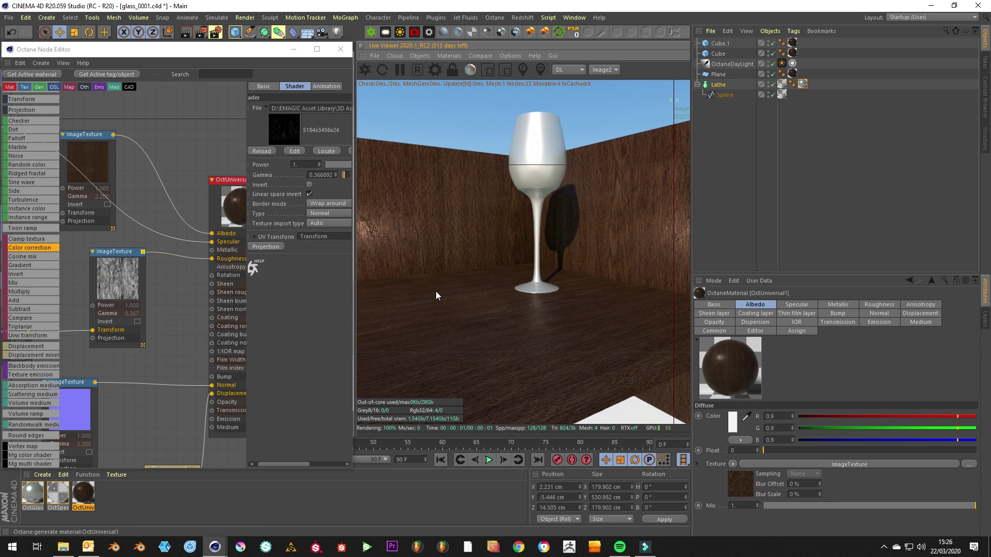
# Step: Move the texture link to Metallic, add it back to Roughness, comparing each against the stored render
pyautogui.click(210, 261)
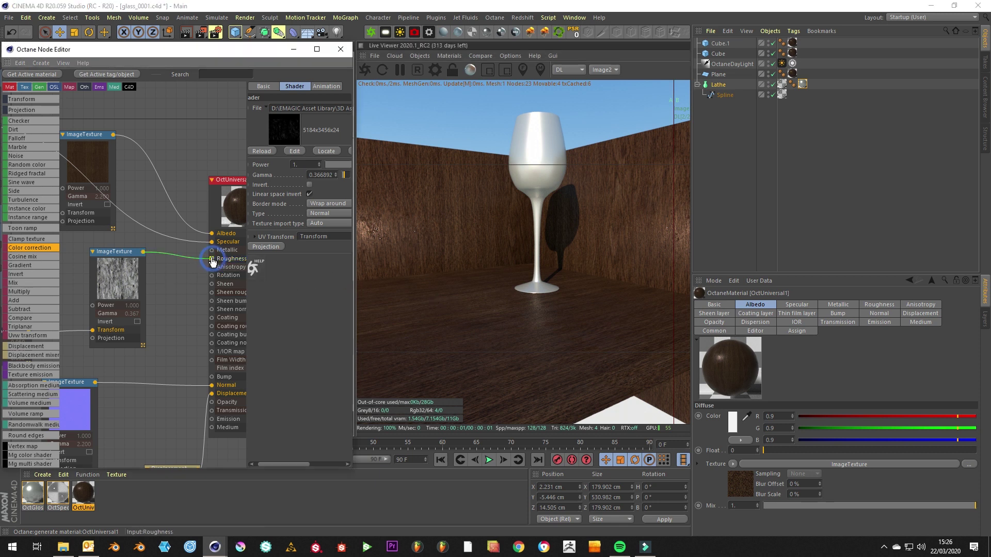
pyautogui.moveTo(212, 262); pyautogui.dragTo(211, 250)
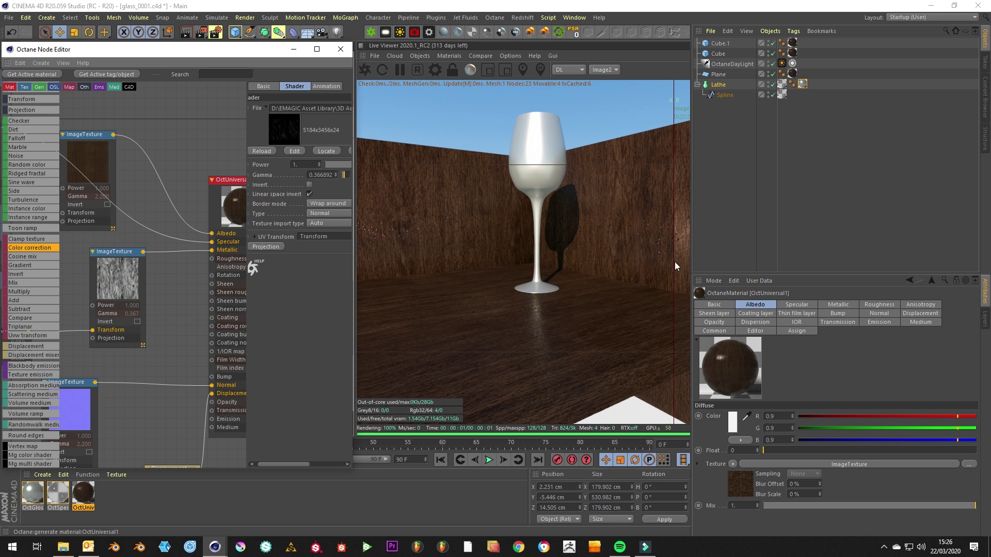
pyautogui.moveTo(675, 266); pyautogui.dragTo(636, 326)
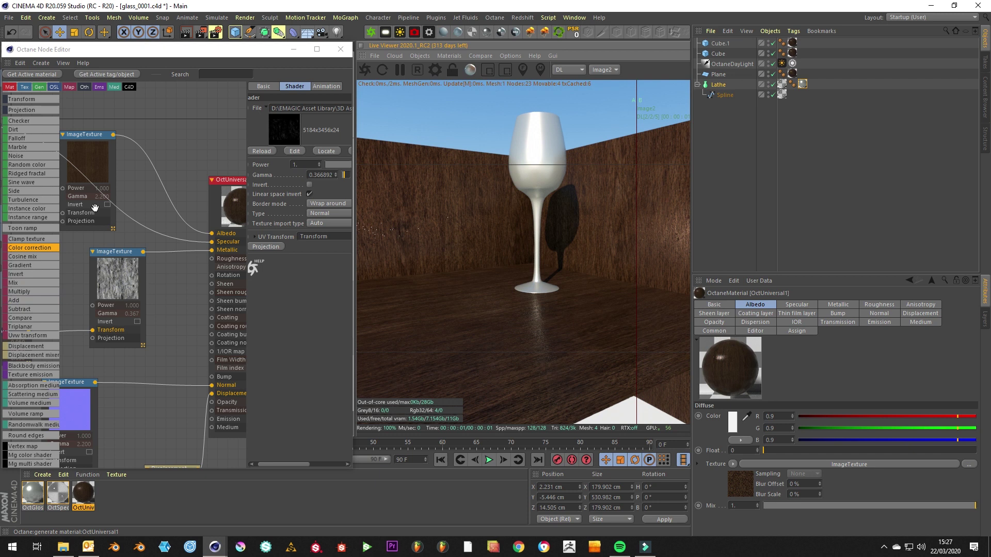
pyautogui.moveTo(635, 326)
pyautogui.mouseDown()
pyautogui.moveTo(515, 312)
pyautogui.moveTo(629, 320)
pyautogui.mouseUp()
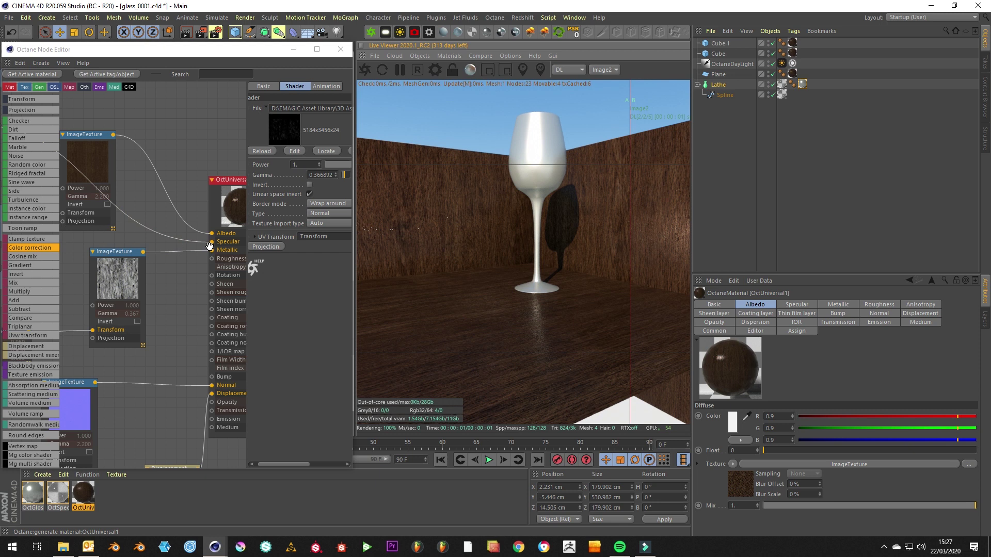
pyautogui.moveTo(143, 252); pyautogui.dragTo(213, 259)
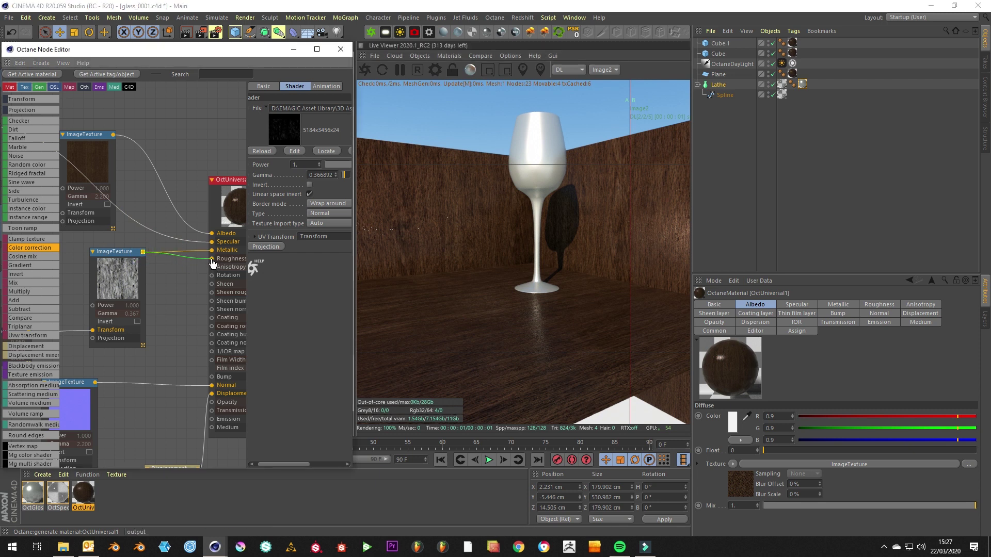
pyautogui.moveTo(631, 330)
pyautogui.mouseDown()
pyautogui.moveTo(371, 328)
pyautogui.moveTo(664, 338)
pyautogui.moveTo(409, 332)
pyautogui.moveTo(563, 329)
pyautogui.moveTo(657, 343)
pyautogui.moveTo(382, 336)
pyautogui.moveTo(635, 333)
pyautogui.mouseUp()
# Step: Open the glass material's node graph, shift OctSpecular2 right, and save the scene
pyautogui.click(181, 202)
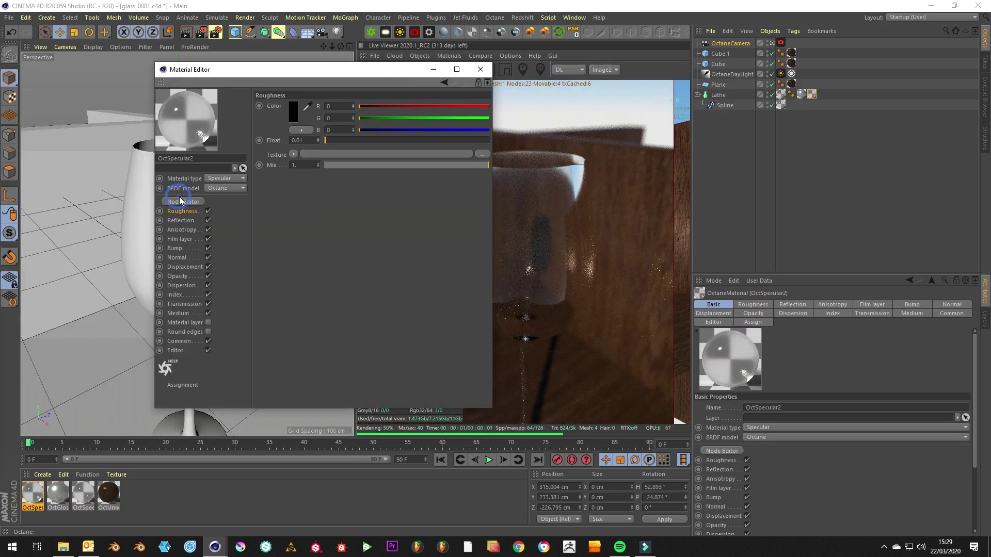
pyautogui.moveTo(331, 243); pyautogui.dragTo(375, 247)
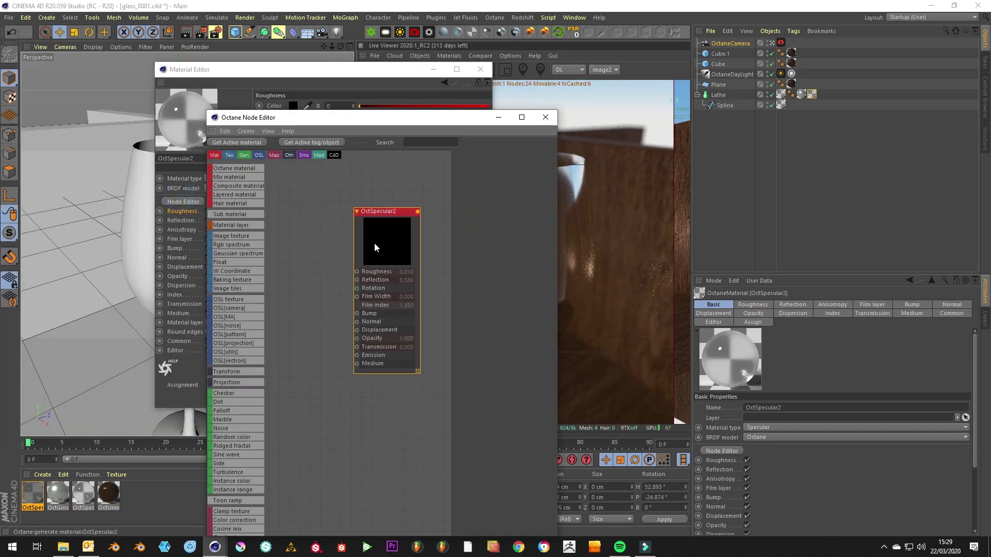
pyautogui.click(9, 17)
pyautogui.click(31, 101)
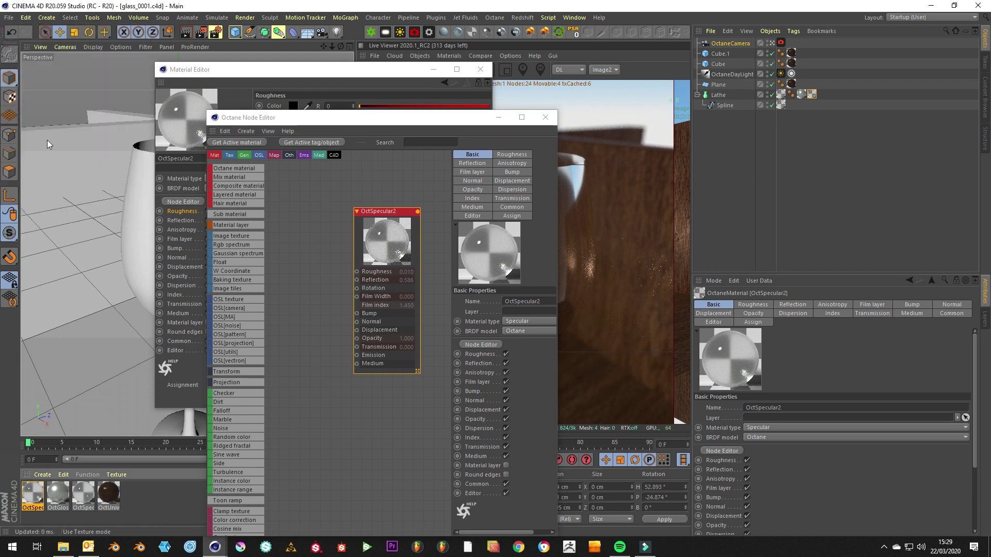
# Step: Add an Image texture node, widen the editor, and browse for its image file
pyautogui.moveTo(252, 237); pyautogui.dragTo(292, 266)
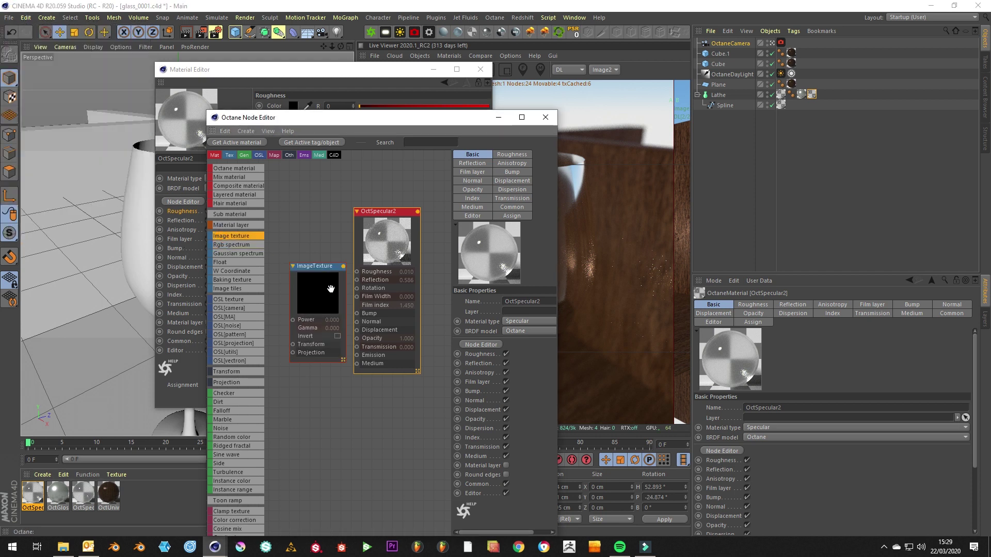
pyautogui.click(331, 289)
pyautogui.moveTo(558, 171); pyautogui.dragTo(759, 171)
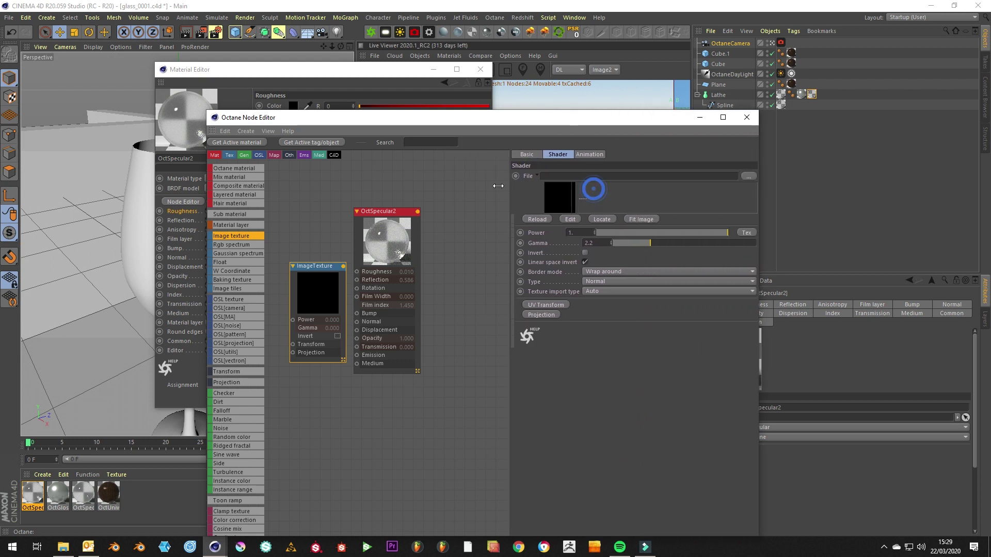
pyautogui.click(747, 176)
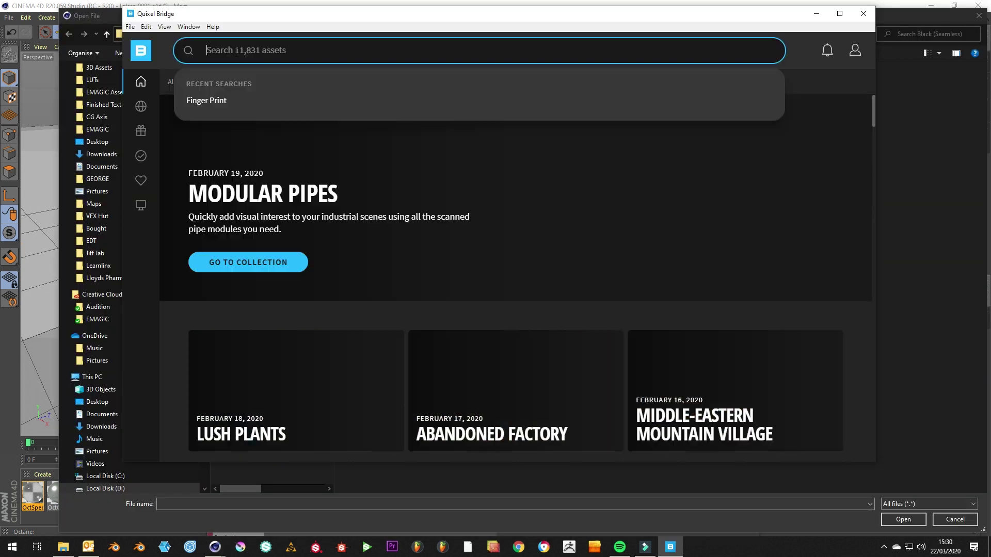
# Step: Search Bridge for 'finger' and download the Fingerprints surface
pyautogui.write('finger')
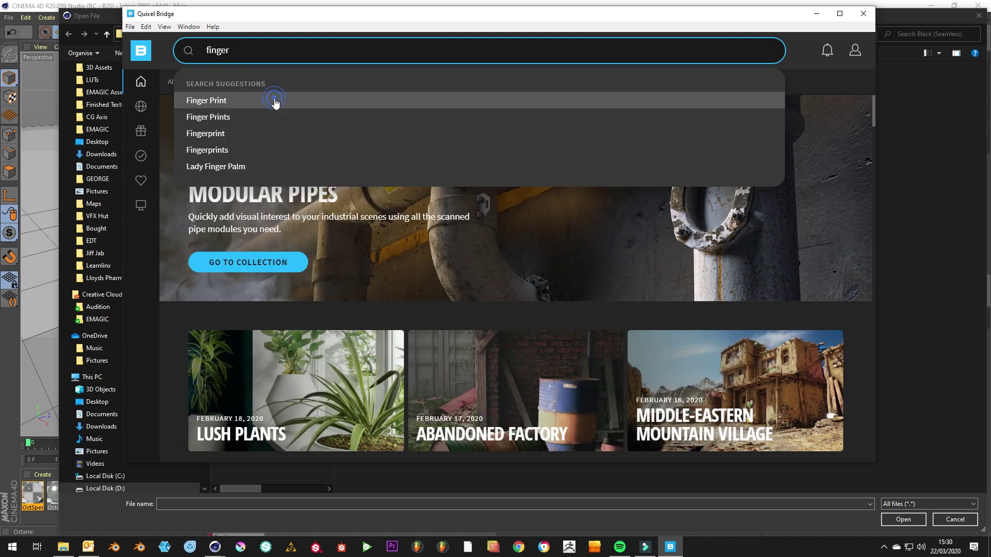
pyautogui.click(276, 100)
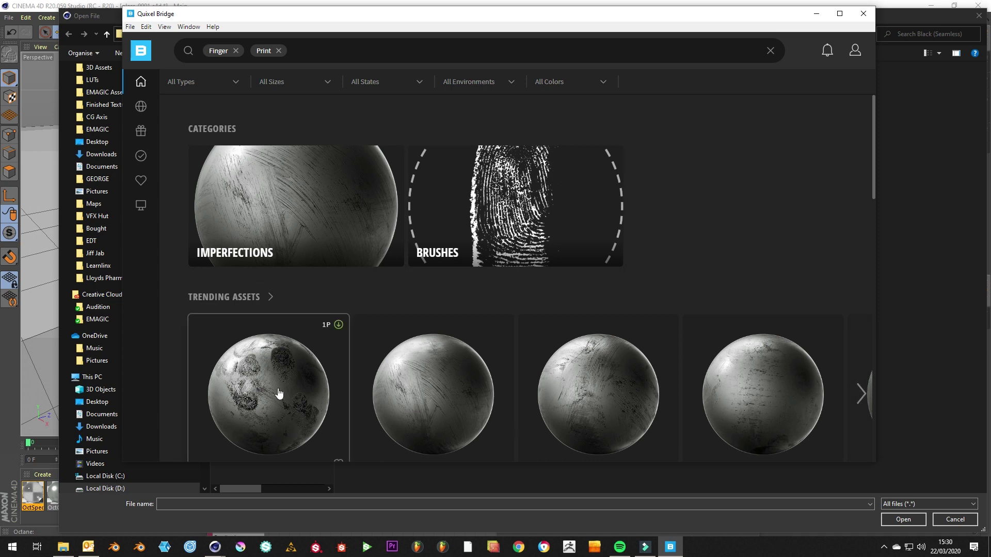
pyautogui.scroll(-5, 272, 385)
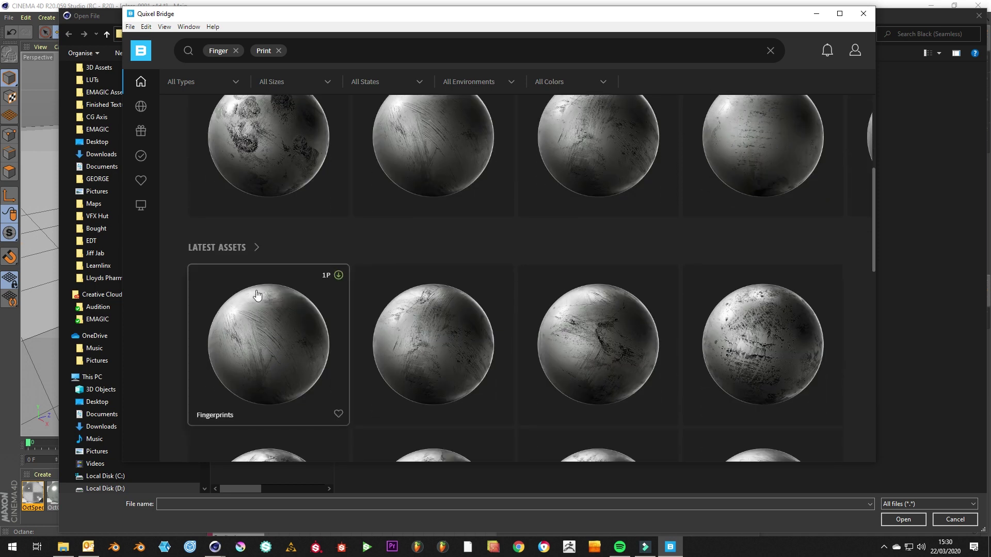
pyautogui.click(294, 153)
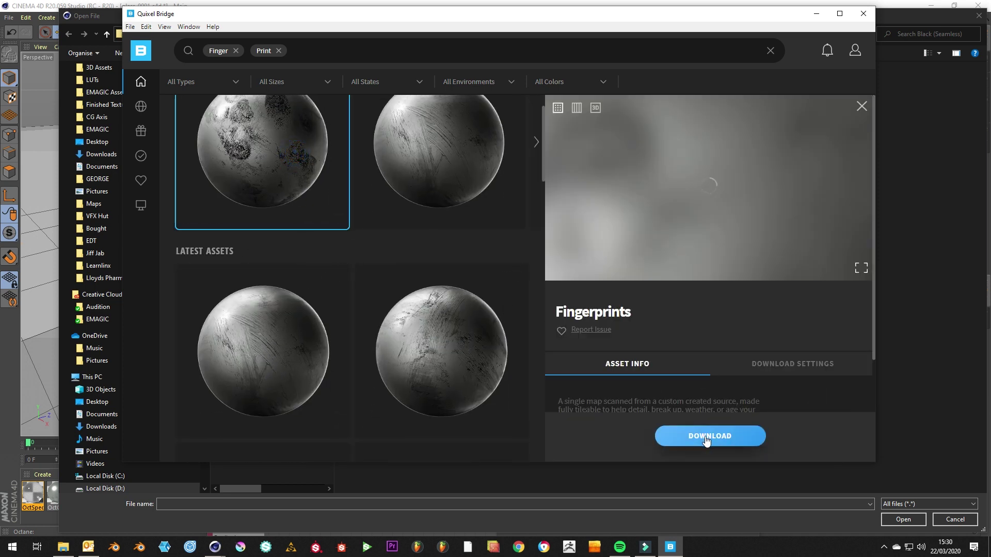
pyautogui.scroll(-3, 708, 346)
pyautogui.scroll(2, 708, 351)
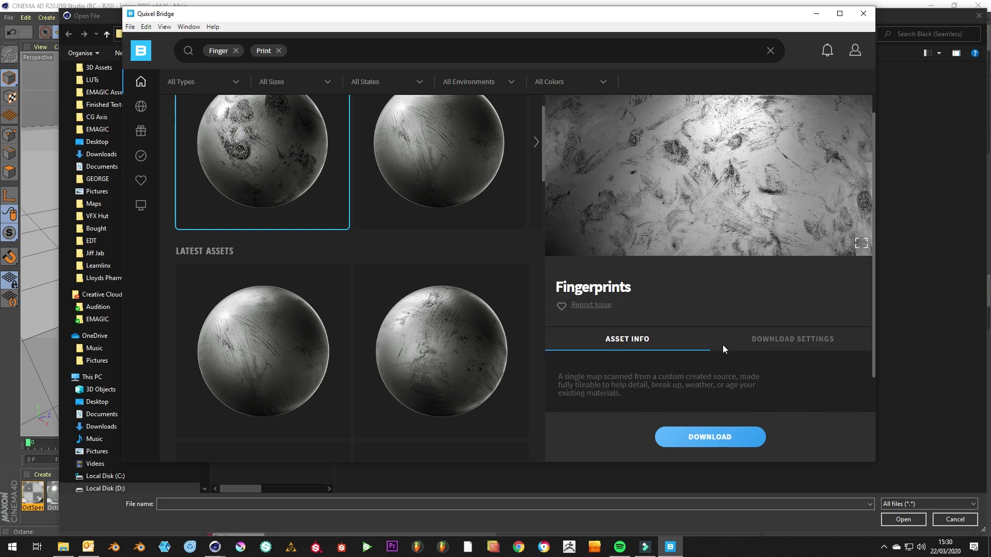
pyautogui.scroll(1, 722, 345)
pyautogui.click(694, 436)
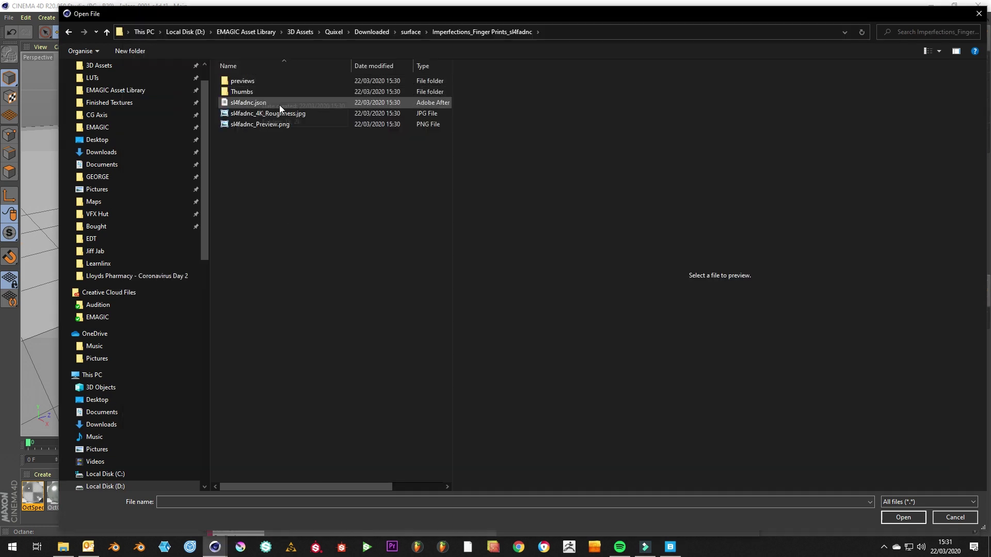
# Step: Load sl4fadnc_4K_Roughness.jpg into the texture node without copying it to the project
pyautogui.click(289, 114)
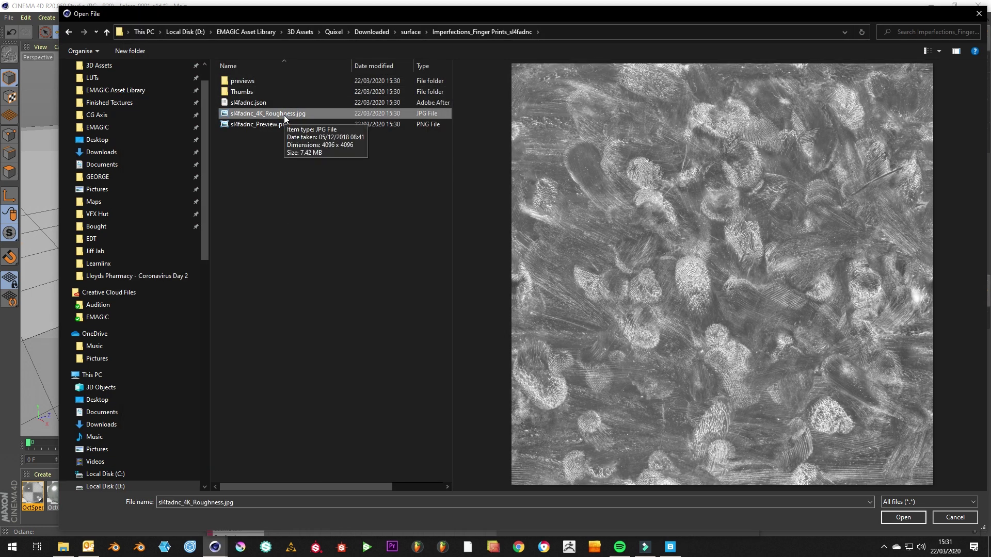
pyautogui.doubleClick(284, 116)
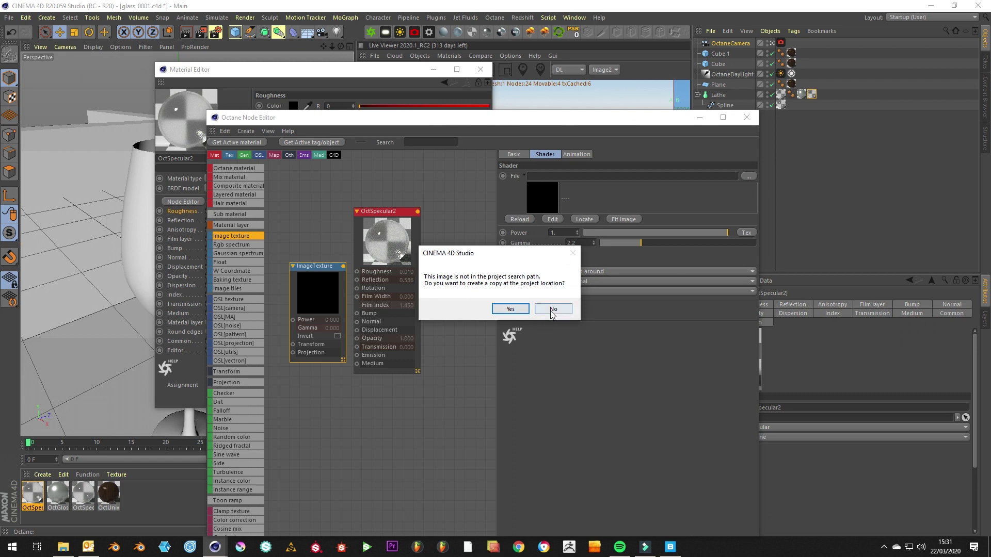
pyautogui.click(553, 309)
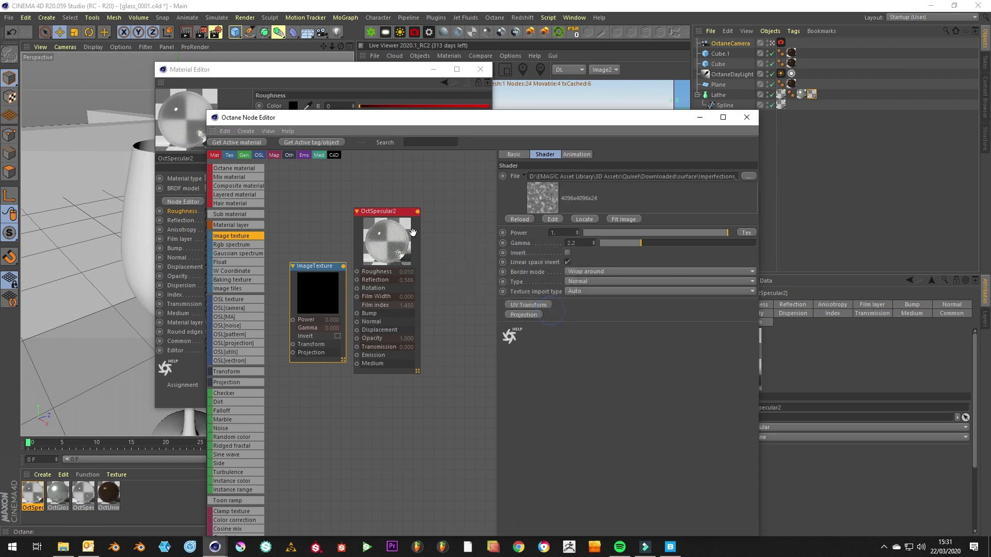
# Step: Wire the fingerprint texture into OctSpecular2's Roughness and rearrange the editor windows
pyautogui.click(327, 278)
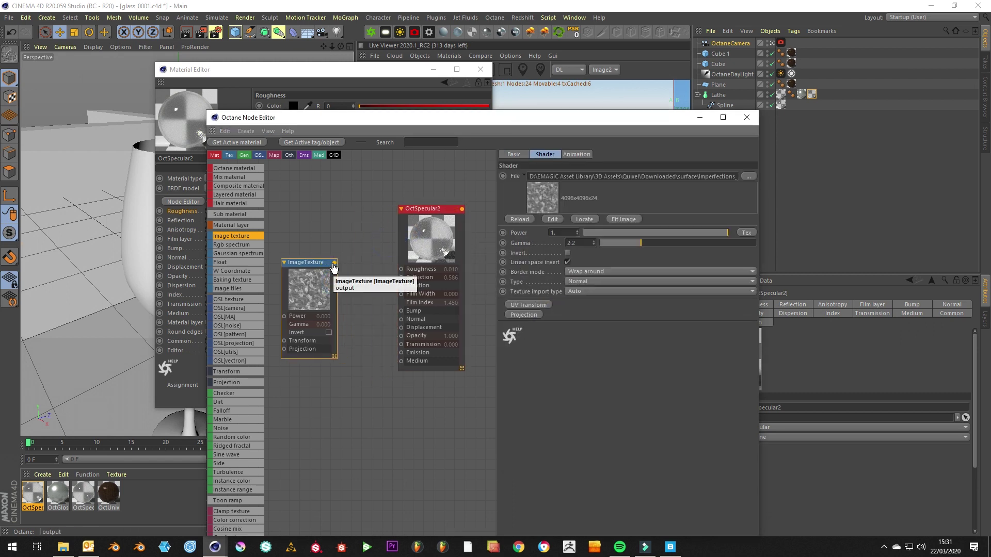
pyautogui.moveTo(335, 263); pyautogui.dragTo(401, 270)
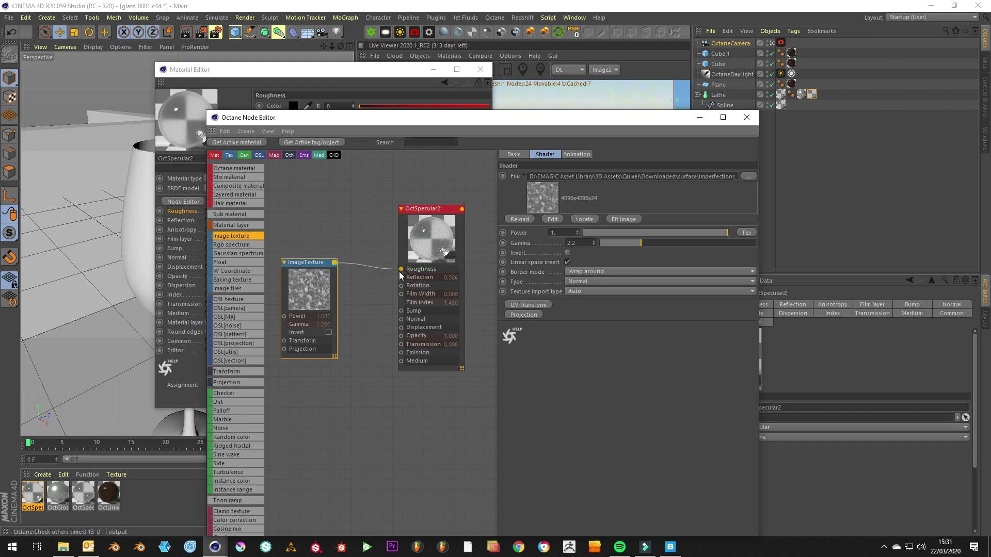
pyautogui.moveTo(679, 121); pyautogui.dragTo(945, 143)
pyautogui.click(436, 70)
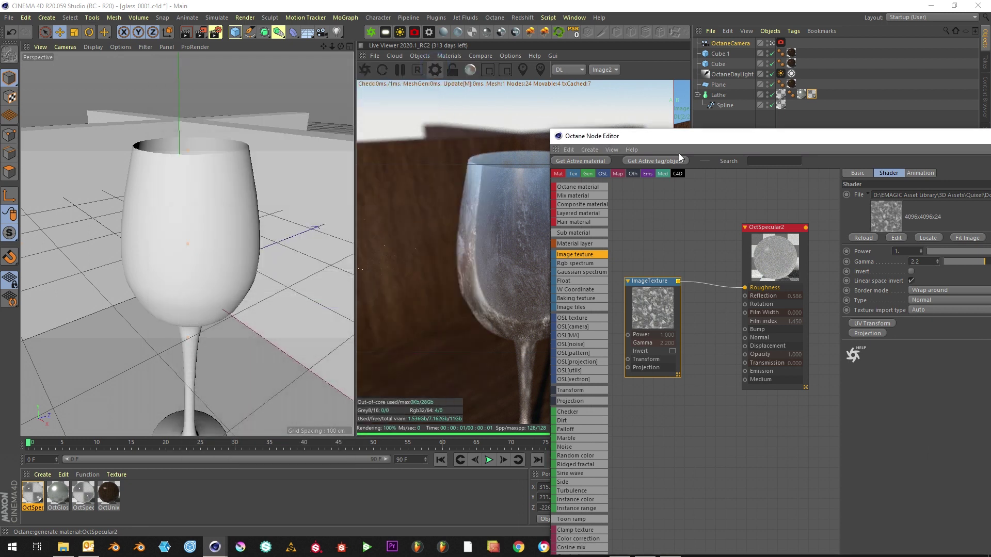
pyautogui.moveTo(649, 137); pyautogui.dragTo(45, 90)
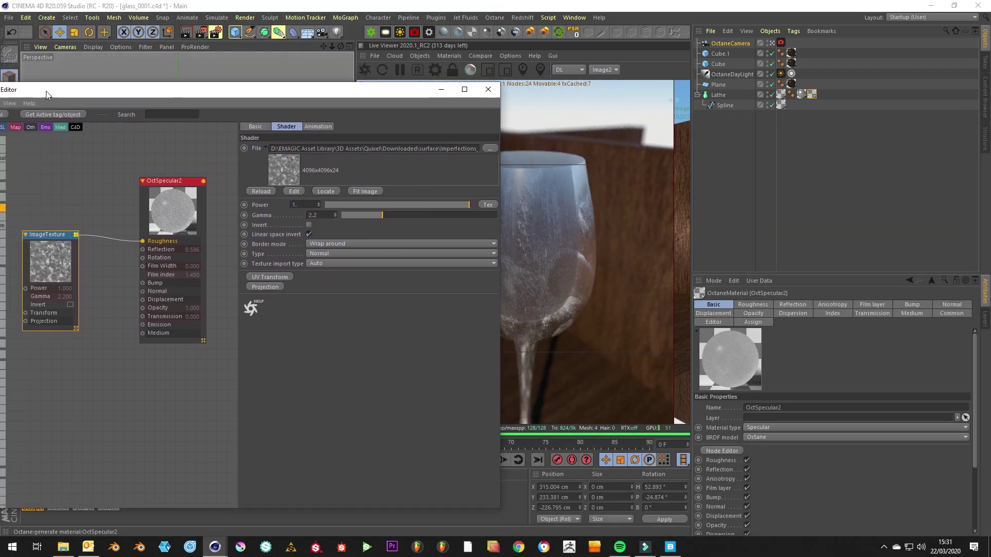
pyautogui.moveTo(498, 507); pyautogui.dragTo(429, 496)
pyautogui.moveTo(51, 272); pyautogui.dragTo(51, 272)
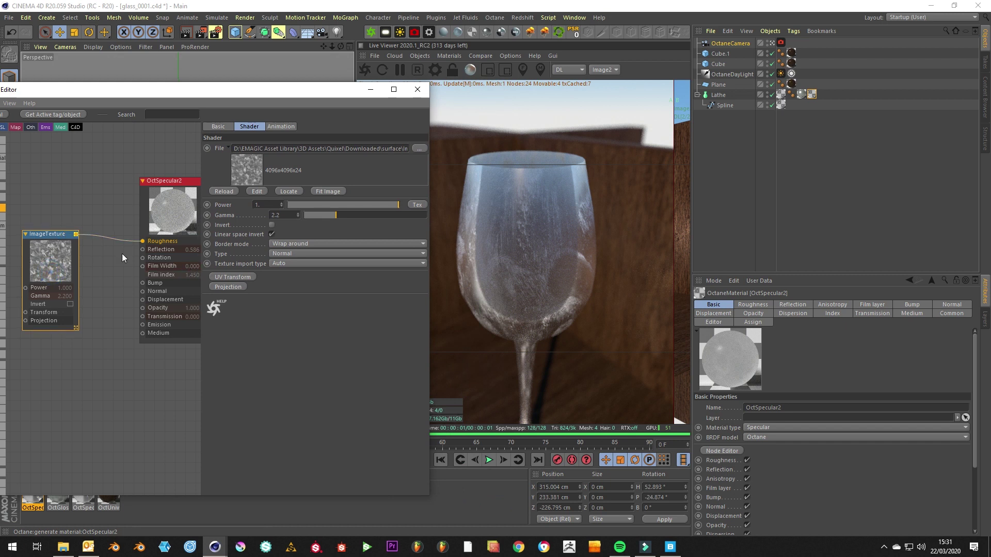
# Step: Add a UV Transform scaling the fingerprint texture to 0.265 and set its Gamma to 5.15
pyautogui.click(223, 278)
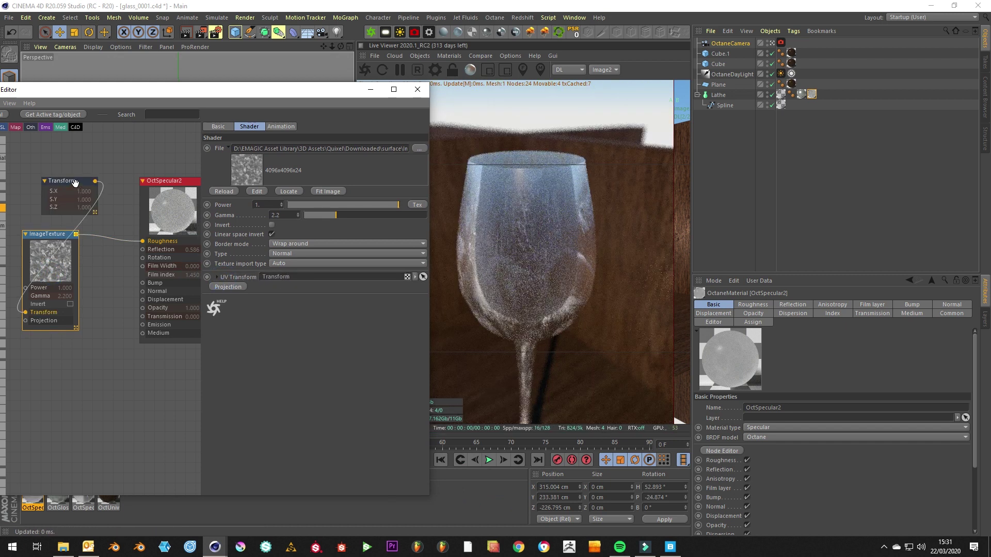
pyautogui.moveTo(377, 228)
pyautogui.mouseDown()
pyautogui.moveTo(350, 225)
pyautogui.moveTo(361, 228)
pyautogui.mouseUp()
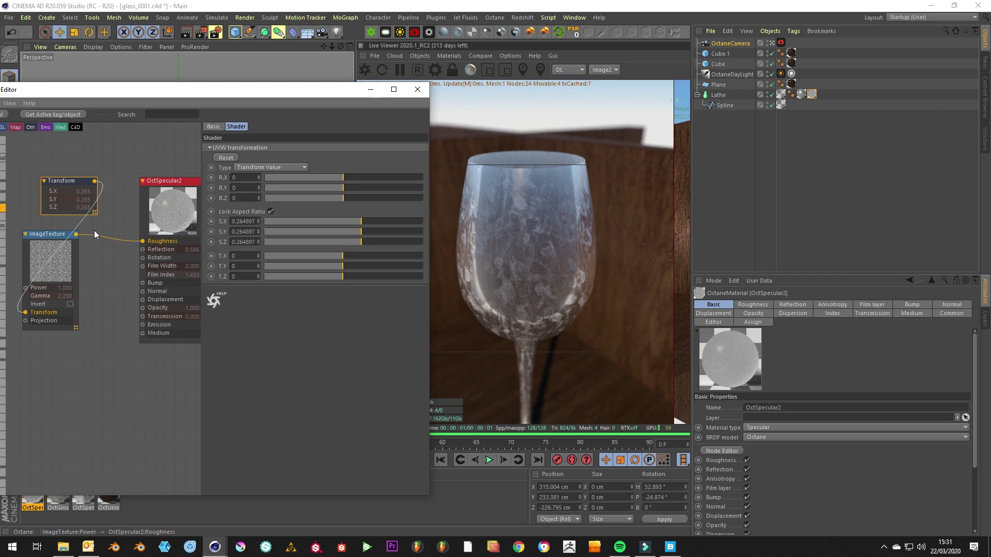
pyautogui.click(62, 256)
pyautogui.moveTo(309, 215); pyautogui.dragTo(382, 222)
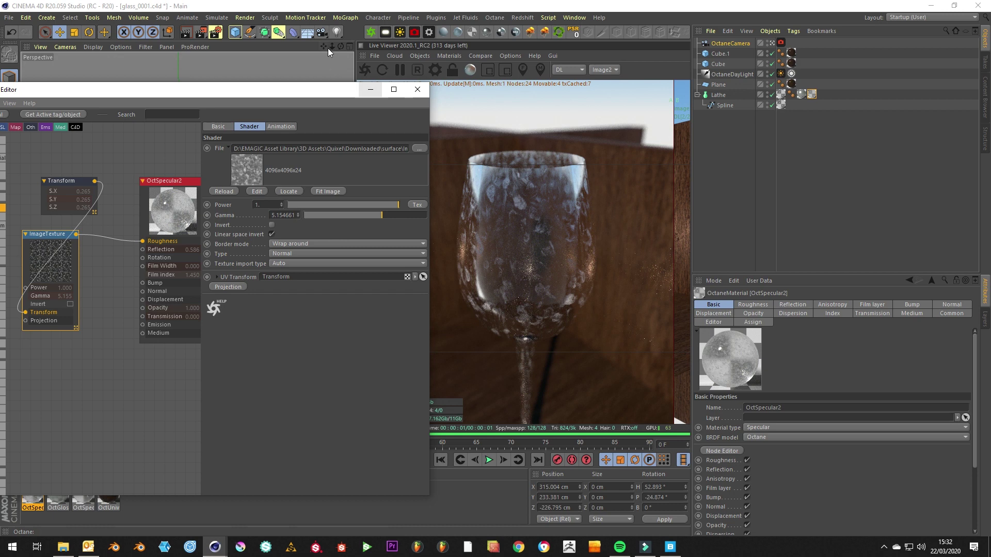
# Step: Zoom in on the glass, wire the fingerprint texture into OctSpecular2's Bump, then zoom back out
pyautogui.moveTo(332, 46)
pyautogui.mouseDown()
pyautogui.moveTo(344, 46)
pyautogui.moveTo(331, 48)
pyautogui.mouseUp()
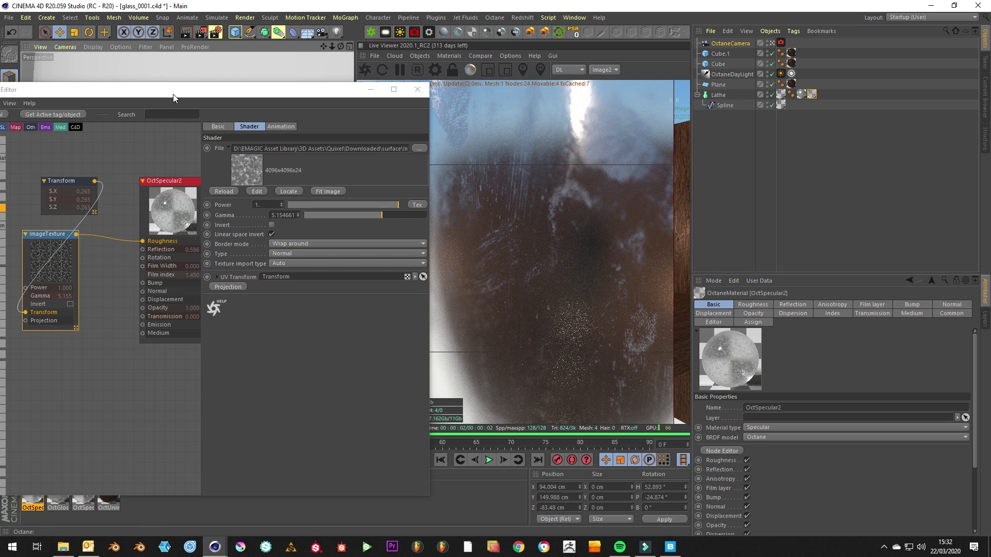
pyautogui.moveTo(175, 95); pyautogui.dragTo(191, 92)
pyautogui.moveTo(91, 231); pyautogui.dragTo(162, 282)
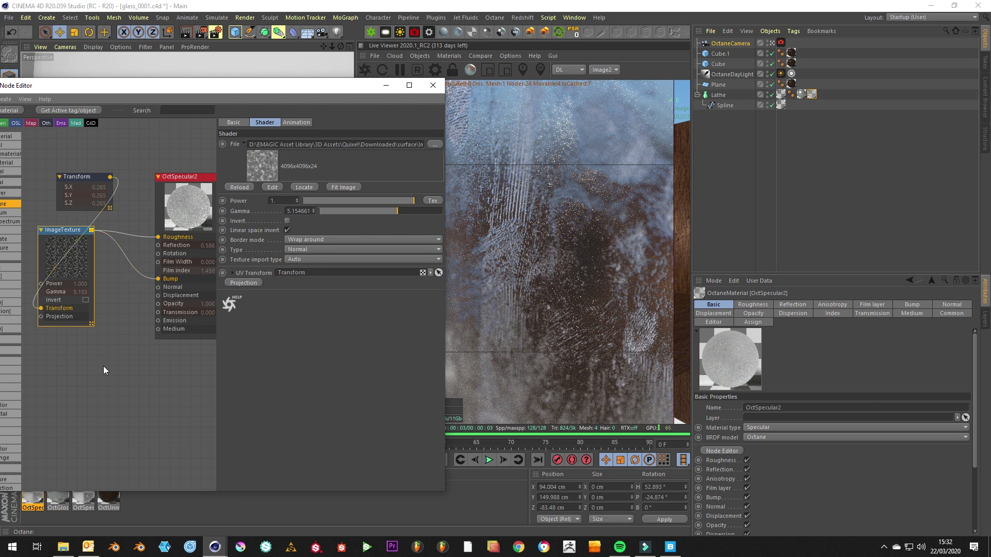
pyautogui.moveTo(157, 84); pyautogui.dragTo(185, 87)
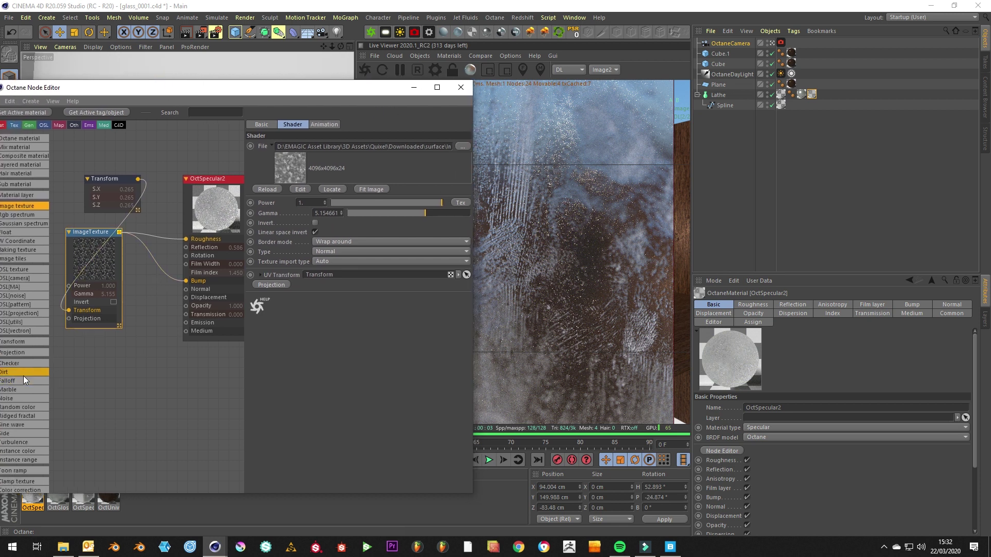
pyautogui.moveTo(332, 46)
pyautogui.mouseDown()
pyautogui.moveTo(305, 48)
pyautogui.moveTo(330, 47)
pyautogui.mouseUp()
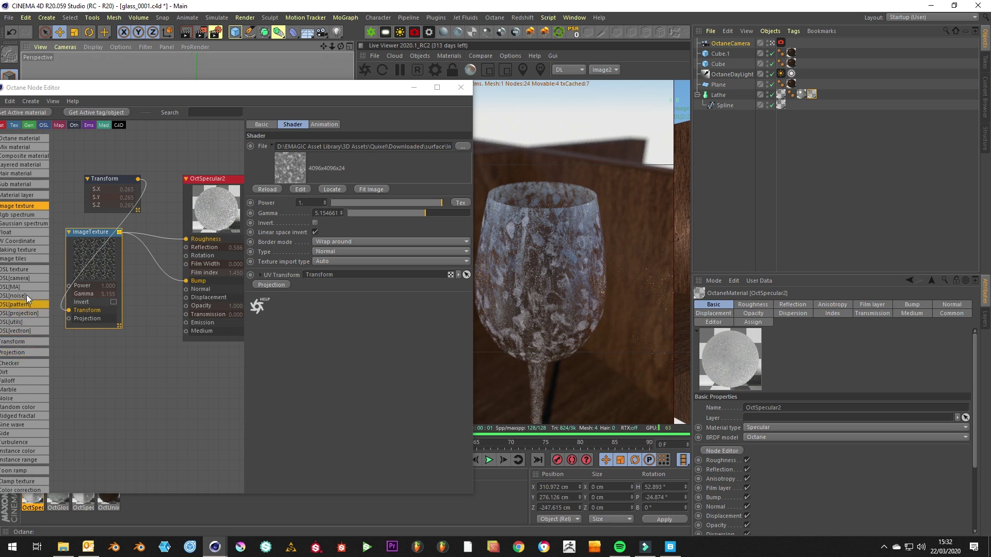
pyautogui.scroll(-5, 28, 433)
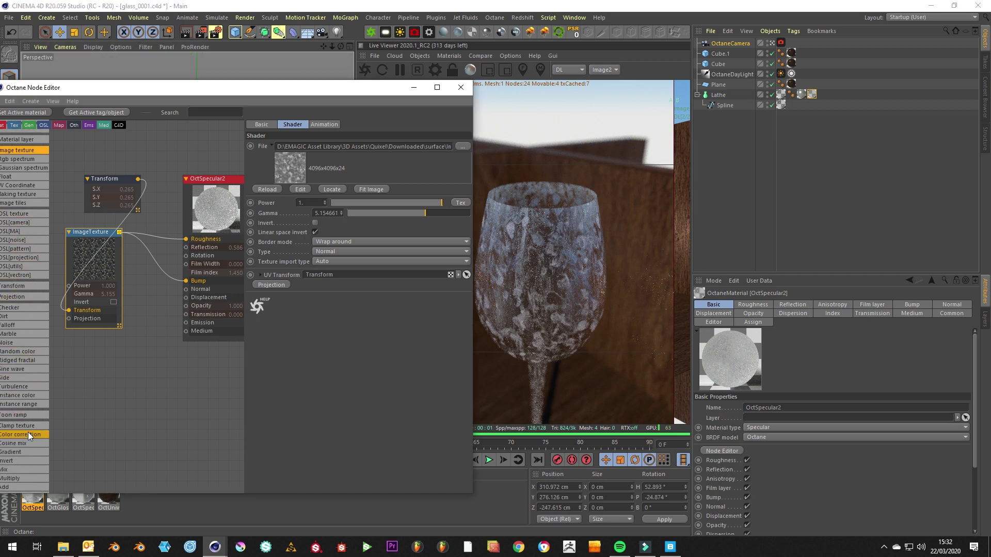
# Step: Add a Mix texture node fed by the fingerprint map and set its Amount to about 0.93
pyautogui.moveTo(23, 430); pyautogui.dragTo(137, 268)
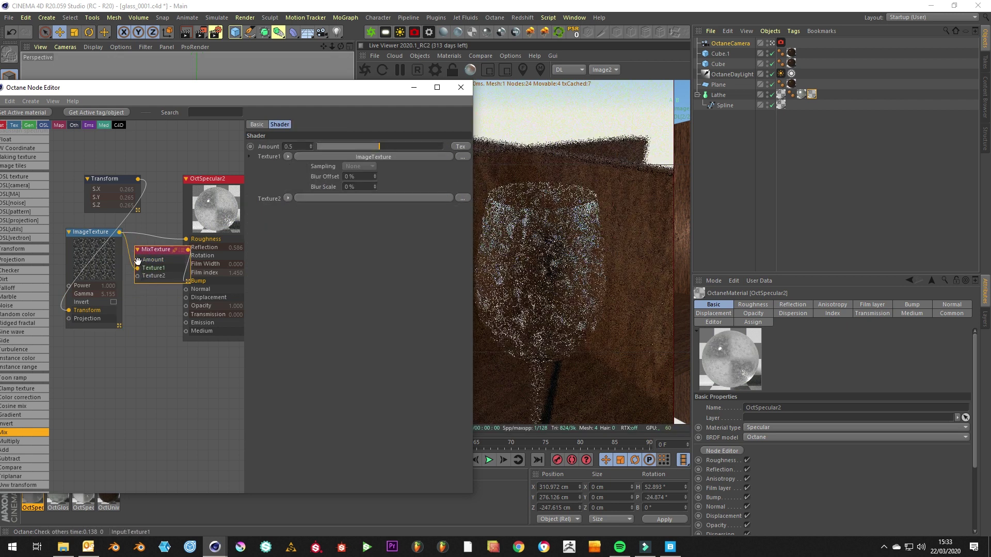
pyautogui.moveTo(363, 144); pyautogui.dragTo(320, 143)
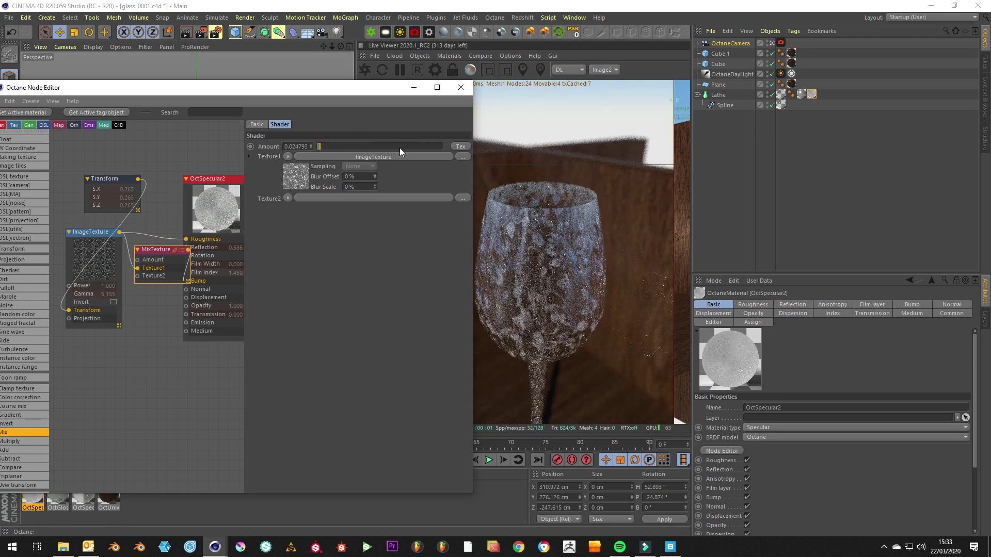
pyautogui.moveTo(399, 148); pyautogui.dragTo(289, 152)
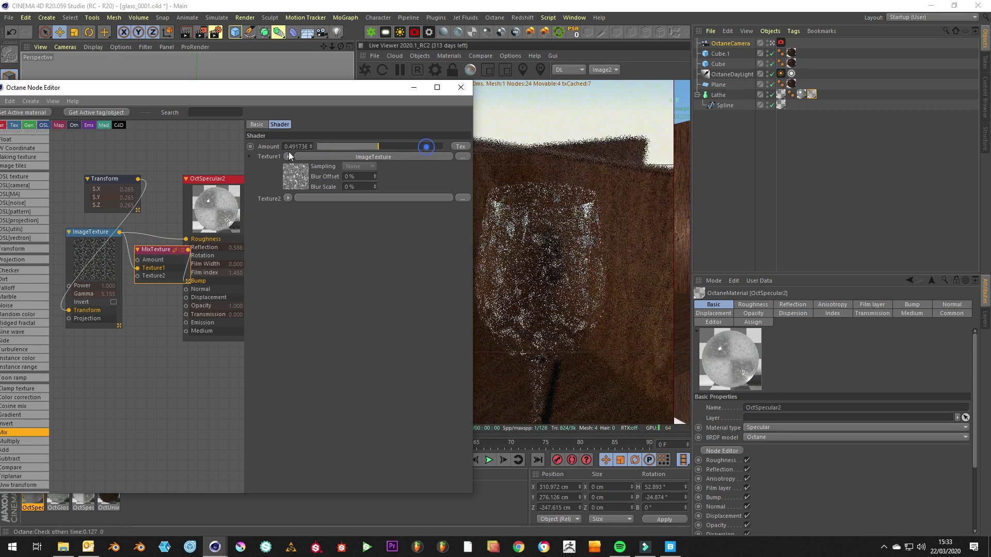
pyautogui.moveTo(393, 146); pyautogui.dragTo(433, 144)
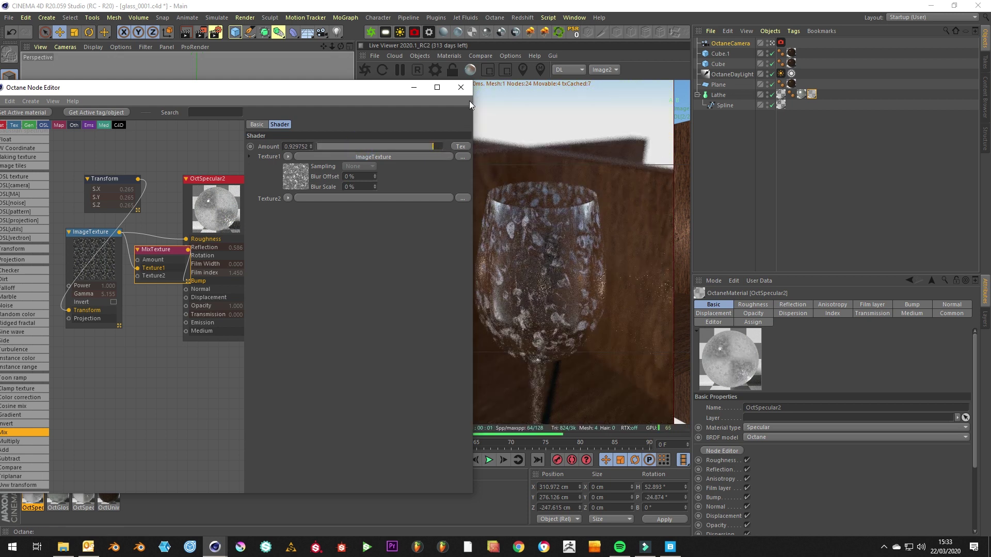